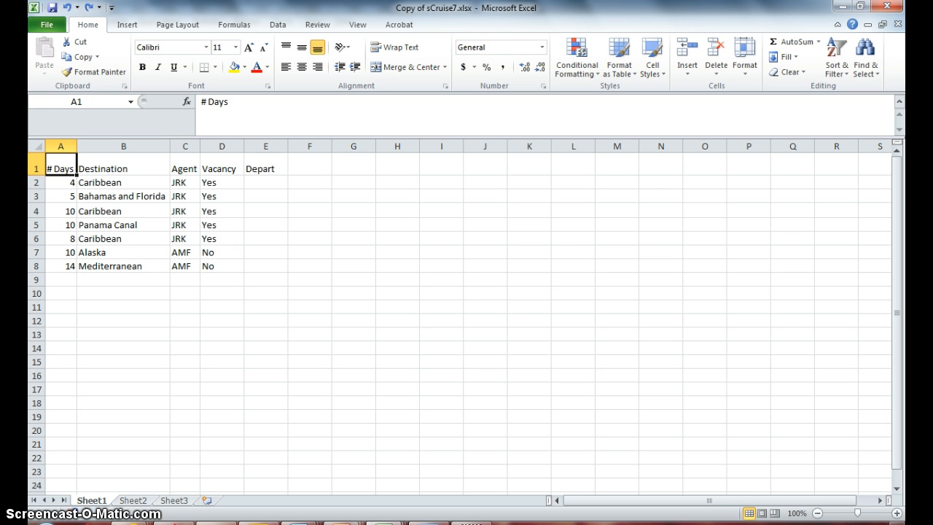
Step: Save a copy of the workbook in the Lesson 17 folder under the file name Copy of sCruise8
left_click(46, 24)
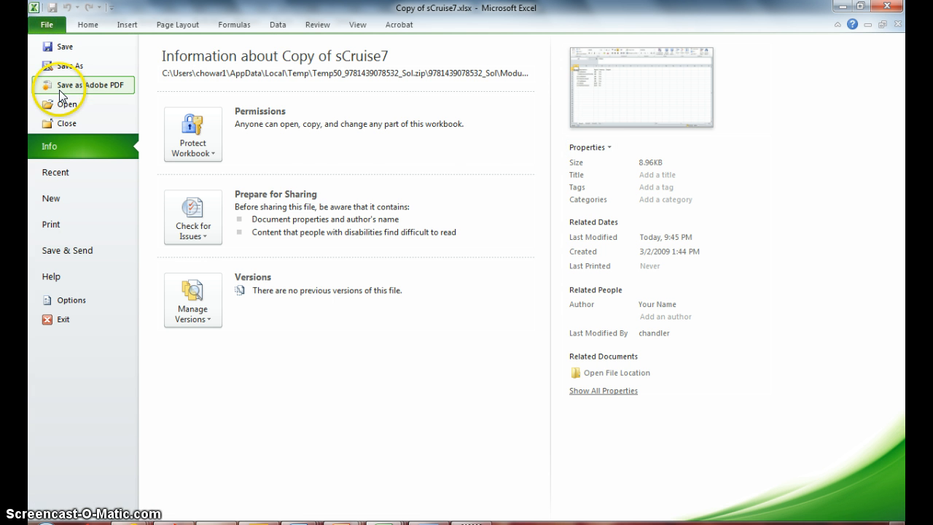
key("Escape")
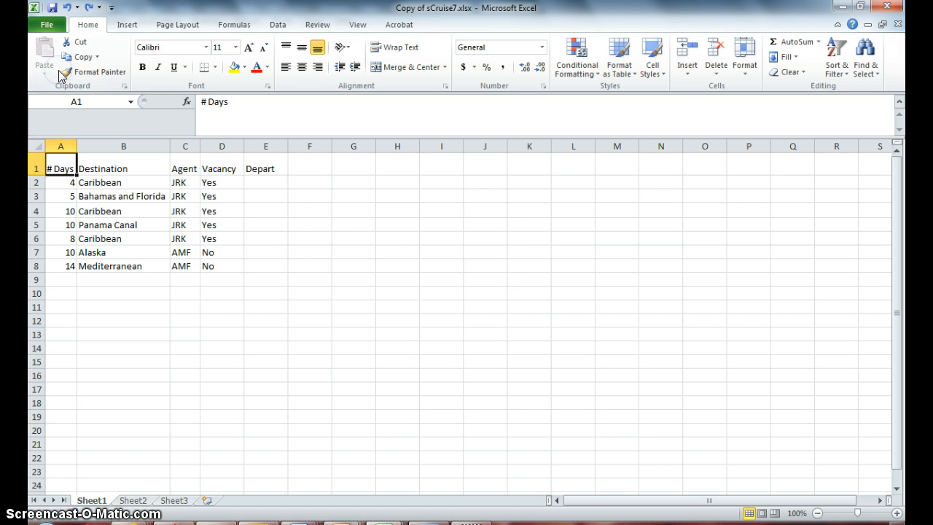
key("F12")
key("BackSpace")
key("BackSpace")
key("BackSpace")
key("BackSpace")
key("BackSpace")
key("BackSpace")
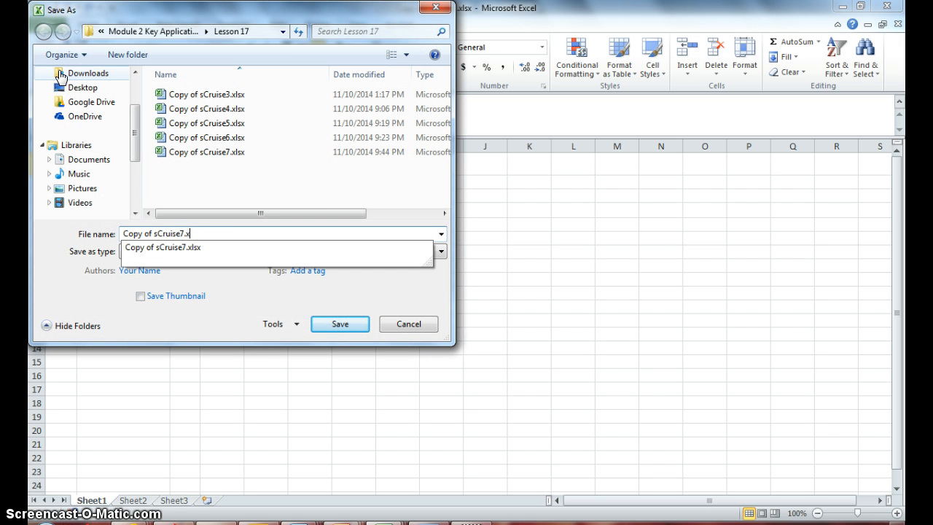
type("8")
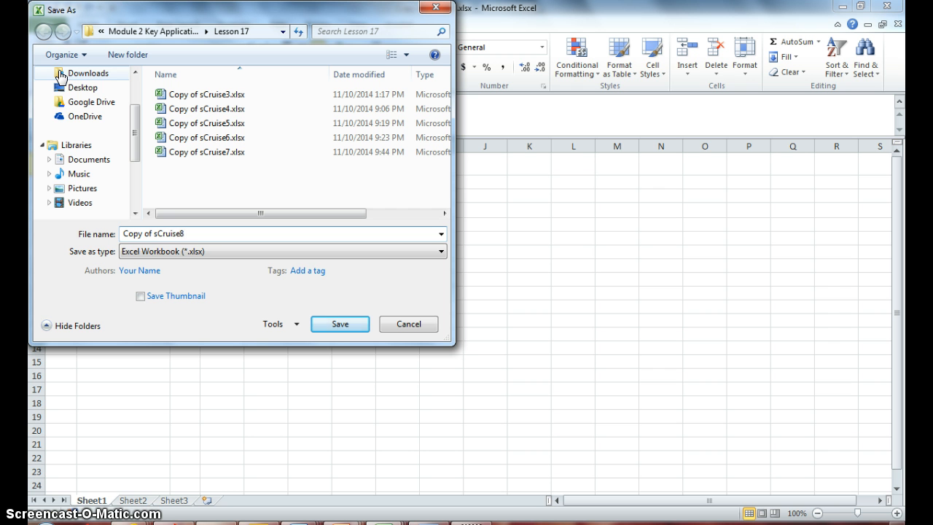
left_click(91, 108)
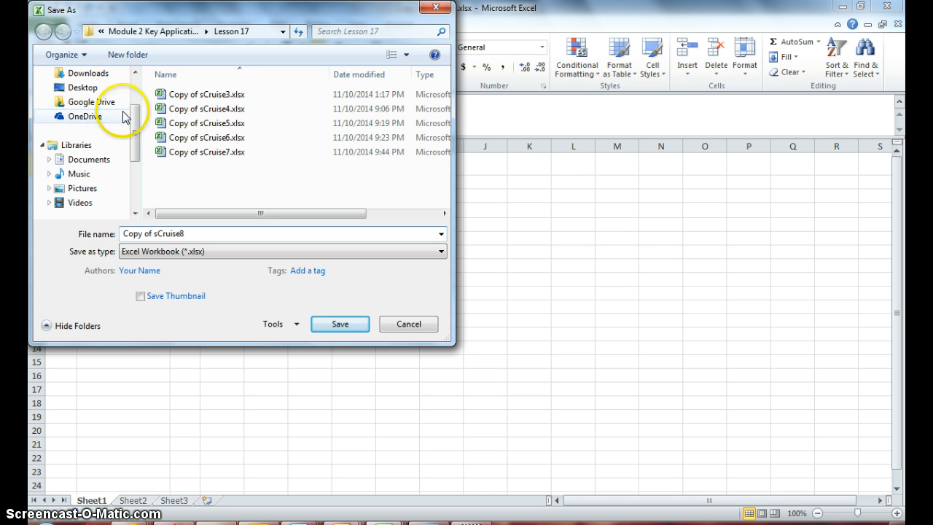
left_click(326, 325)
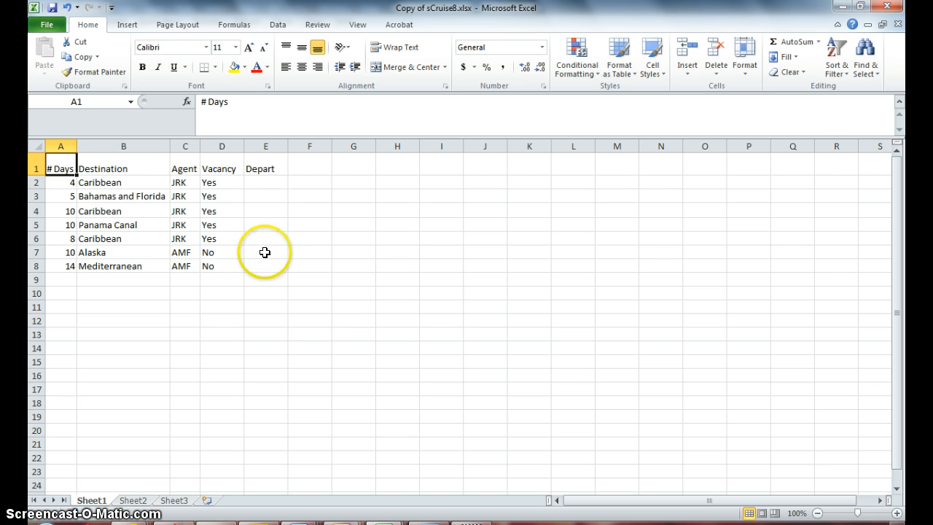
Step: Enter the departure dates 2/7 in cell E2 and 2/14 in cell E3 of the Depart column
left_click(260, 182)
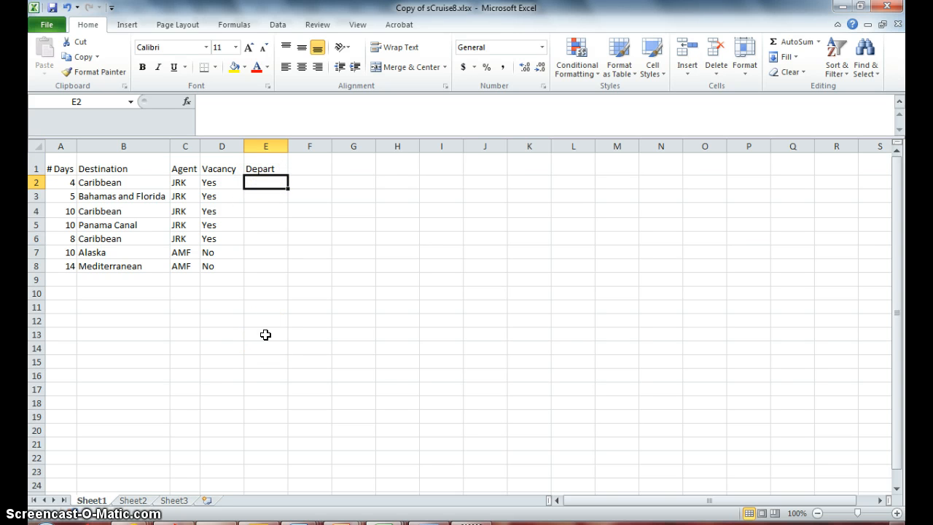
type("2/")
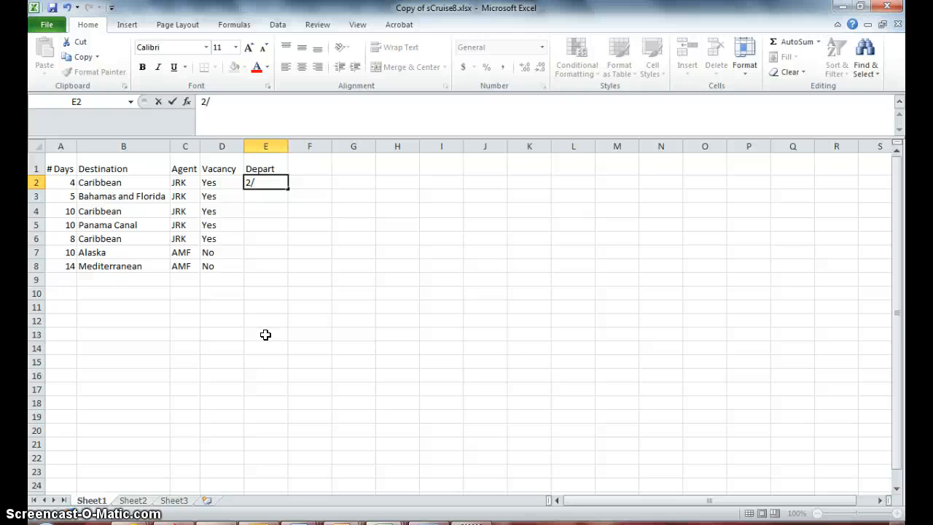
type("7")
key("Return")
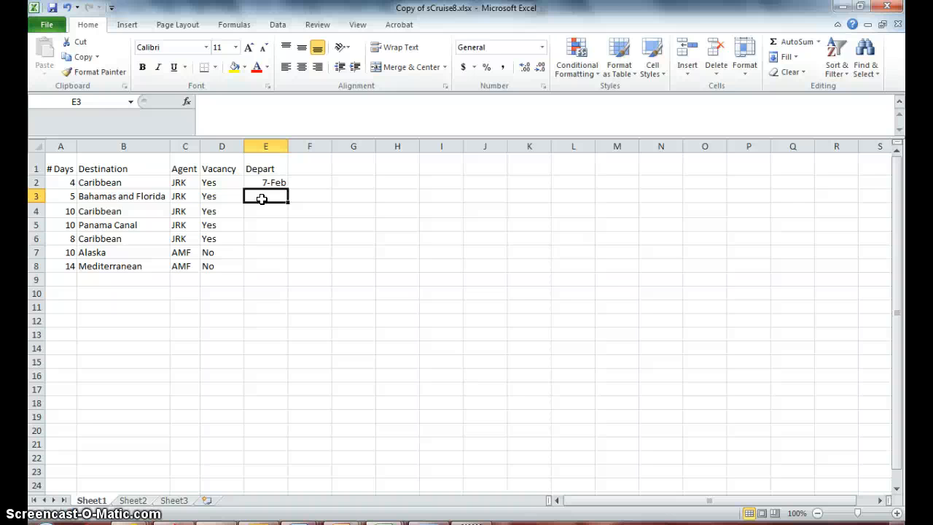
type("2/")
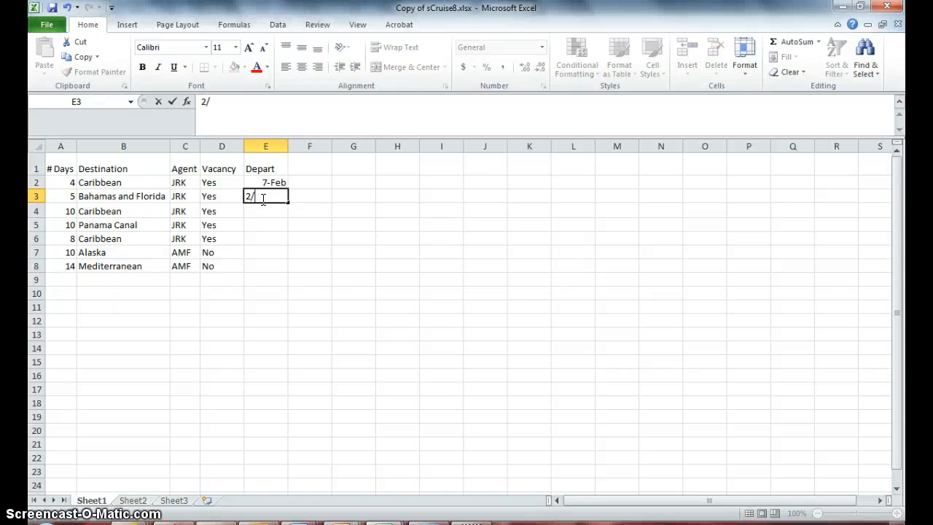
type("14")
key("Return")
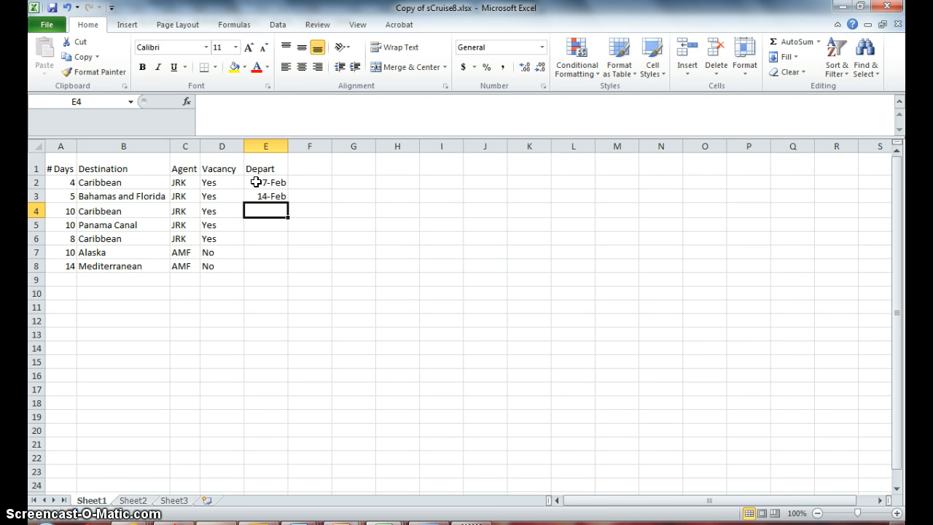
Step: Fill the weekly date series from E2:E3 down through cell E8
left_click(256, 182)
left_click_drag(256, 184, 256, 193)
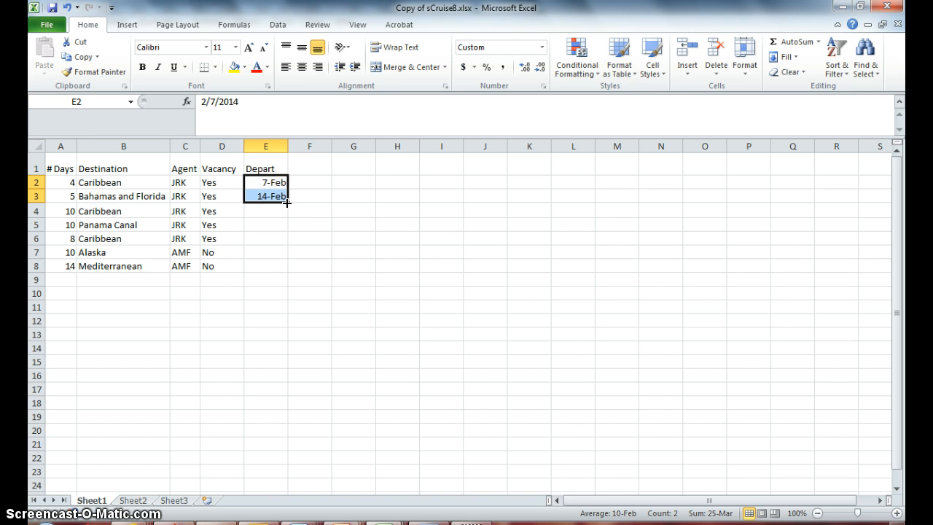
left_click_drag(287, 203, 287, 270)
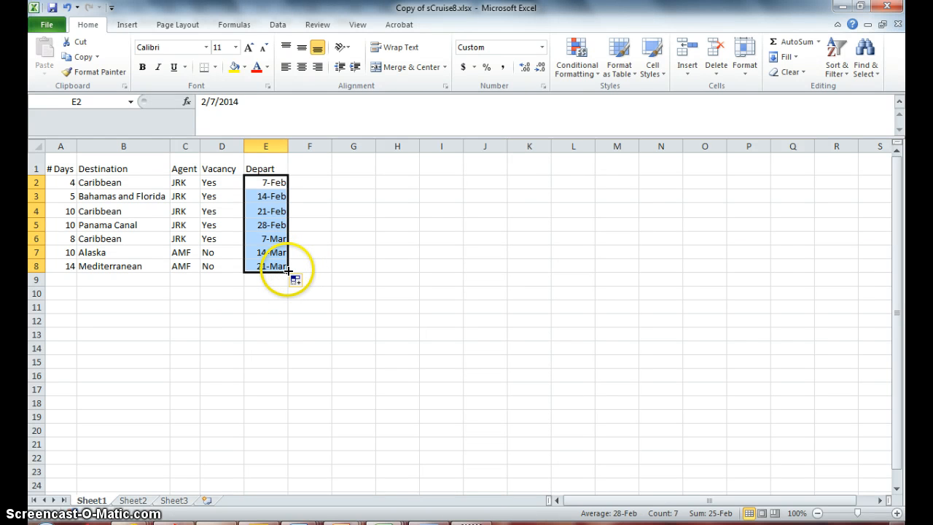
Step: Extend the weekly date series in the Depart column down to row 101
left_click_drag(289, 271, 265, 196)
left_click_drag(263, 160, 271, 285)
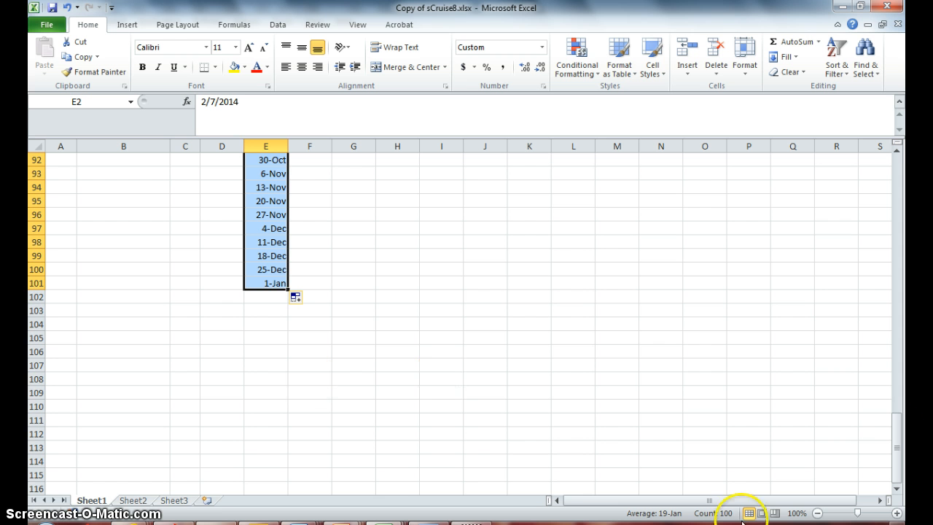
left_click_drag(899, 433, 882, 165)
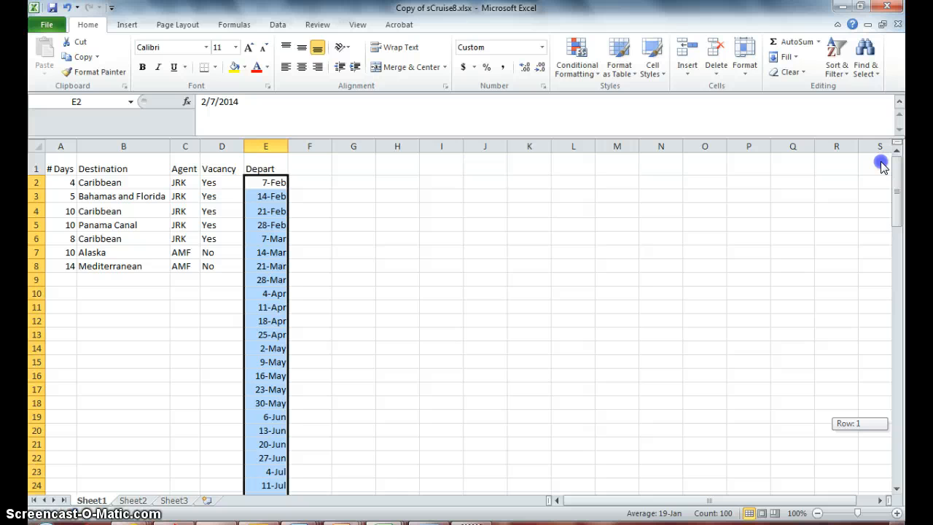
left_click_drag(882, 168, 881, 170)
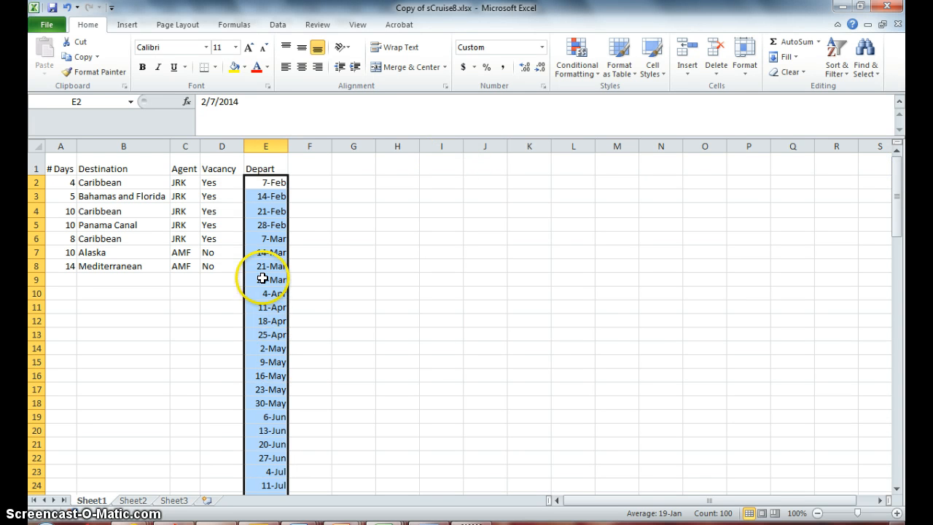
Step: Clear the extra dates from E9 through E101 below the cruise list
left_click_drag(262, 282, 271, 434)
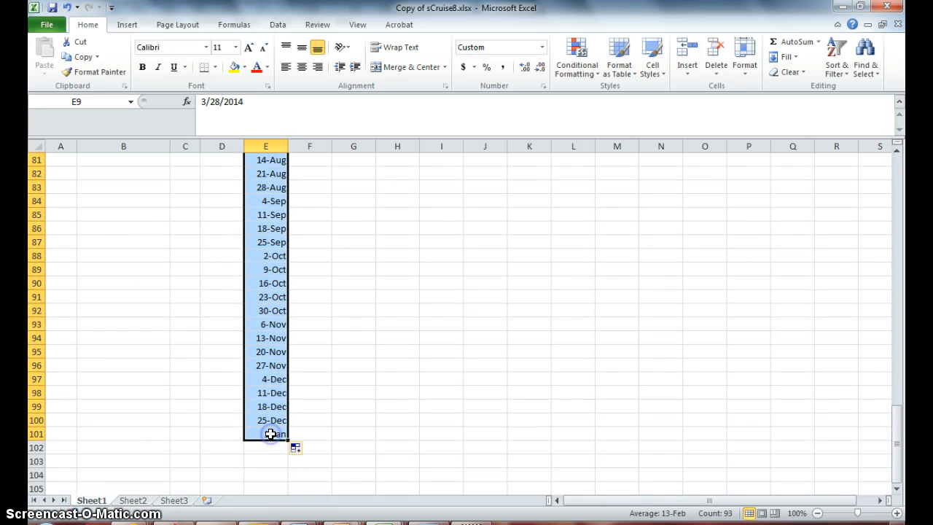
key("Delete")
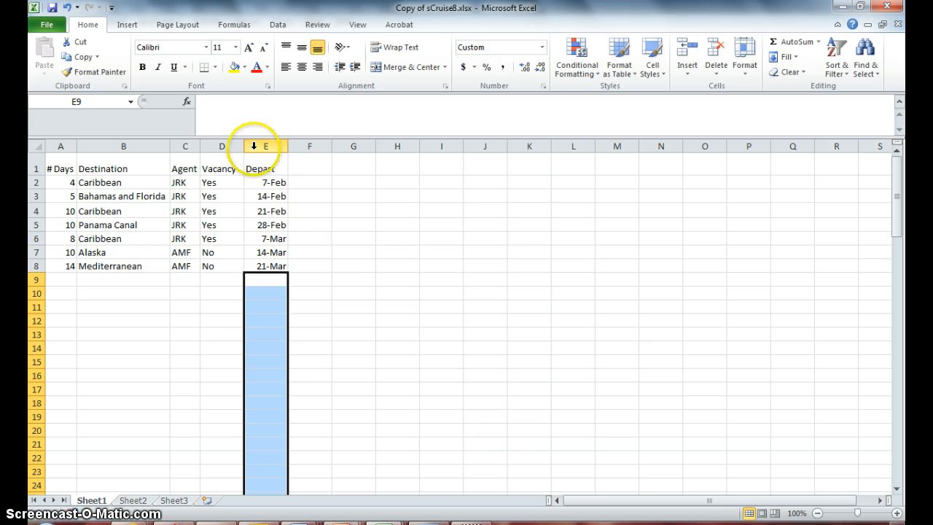
left_click(349, 307)
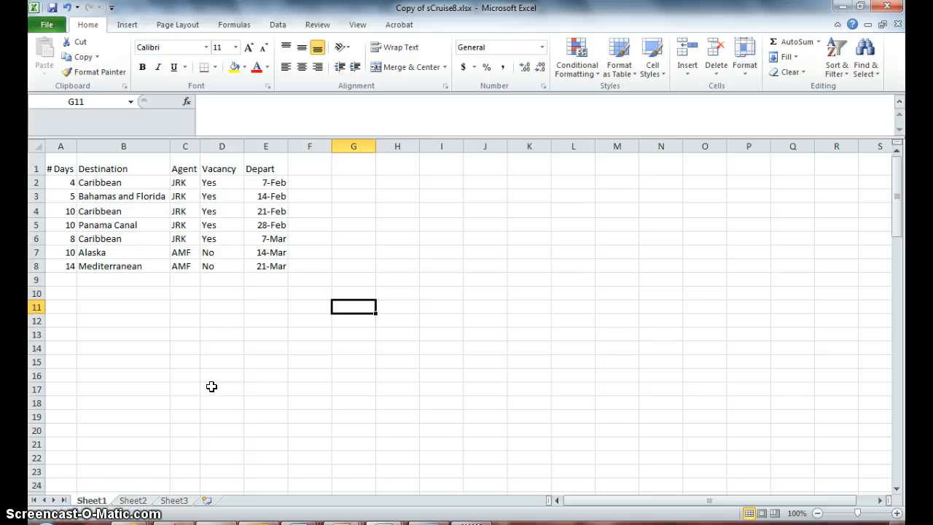
Step: Refill the weekly dates from E2:E3 down to E9 and clear the extra date in E9
left_click(271, 185)
left_click_drag(272, 189, 272, 194)
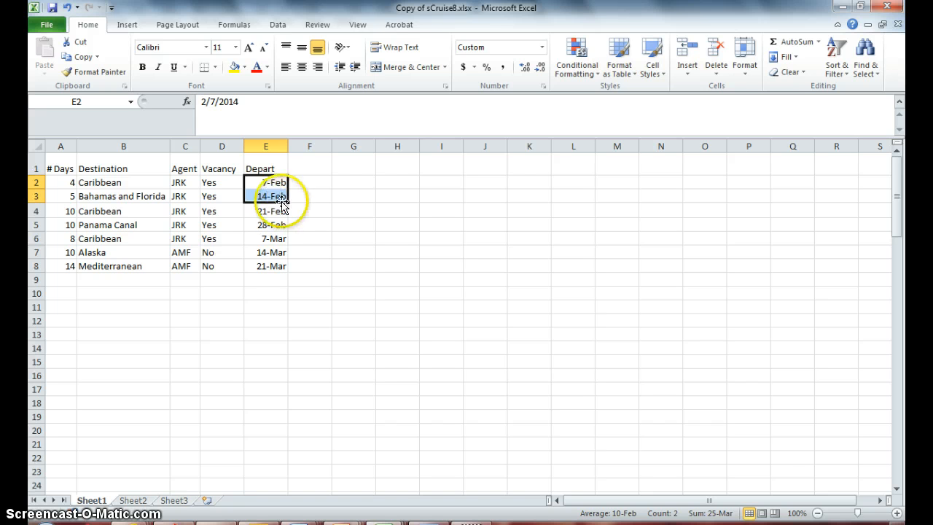
left_click_drag(286, 202, 285, 283)
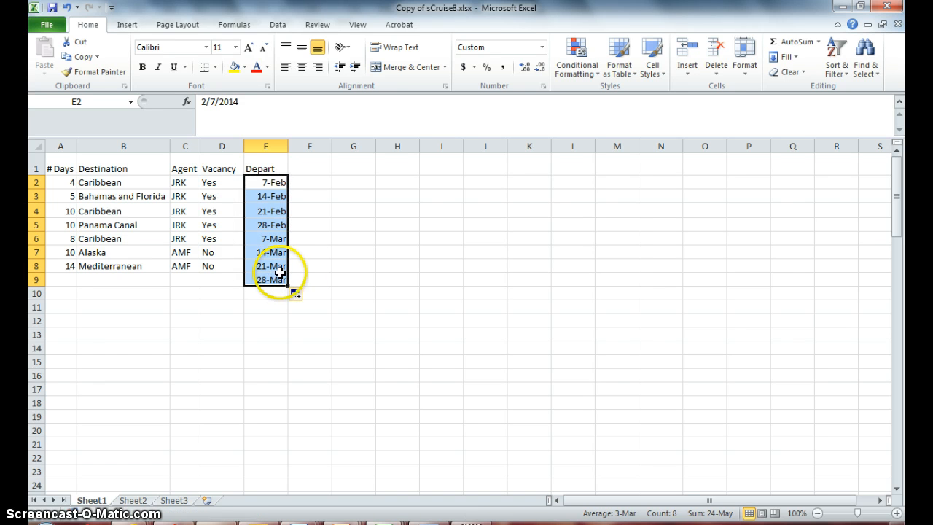
left_click(277, 279)
key("Delete")
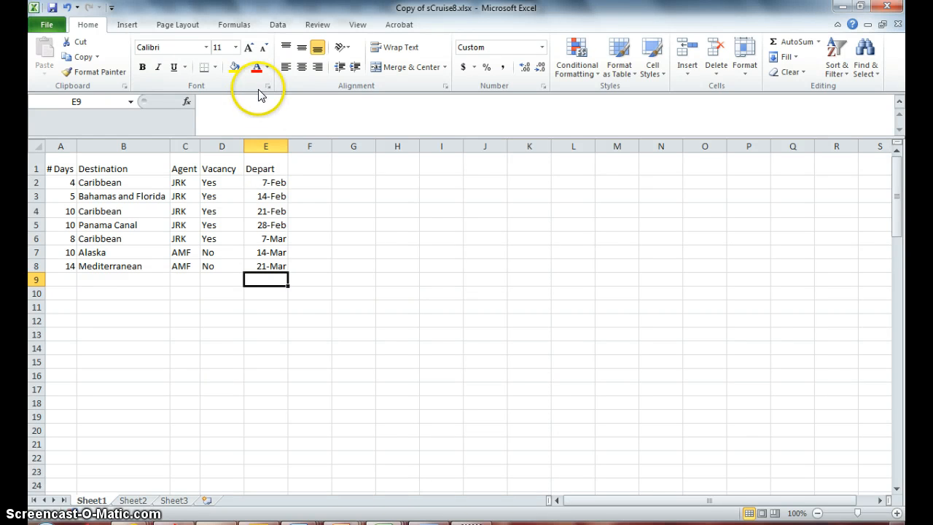
Step: Examine the Series fill options for the dates in E2:E8 and close them without applying anything
left_click_drag(270, 188, 271, 276)
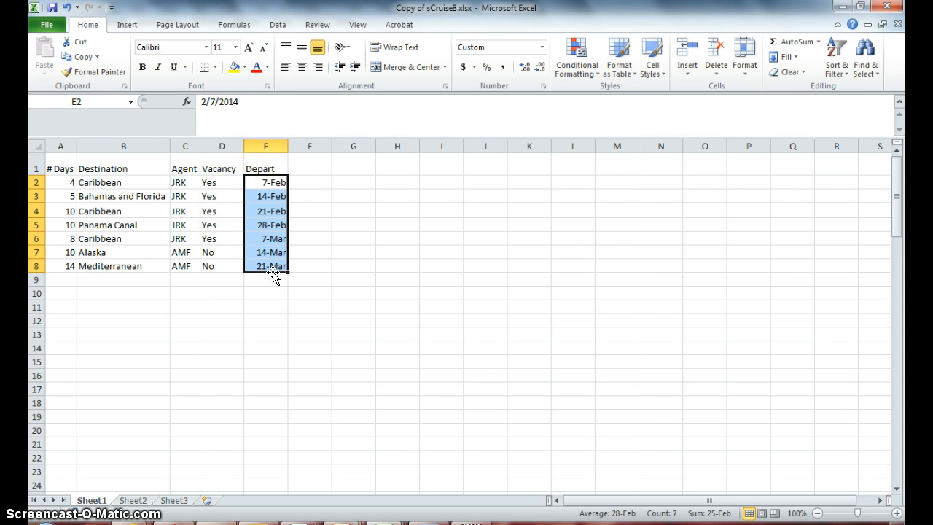
left_click(793, 58)
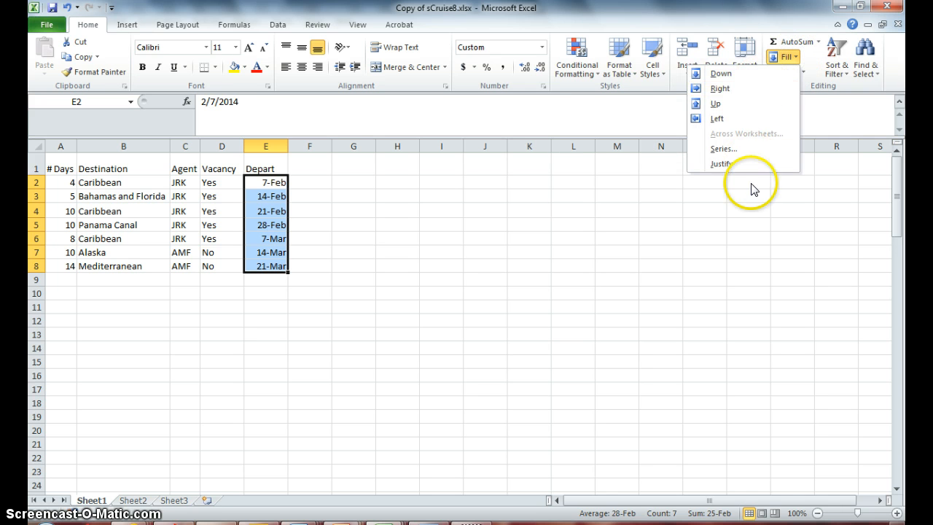
left_click(751, 151)
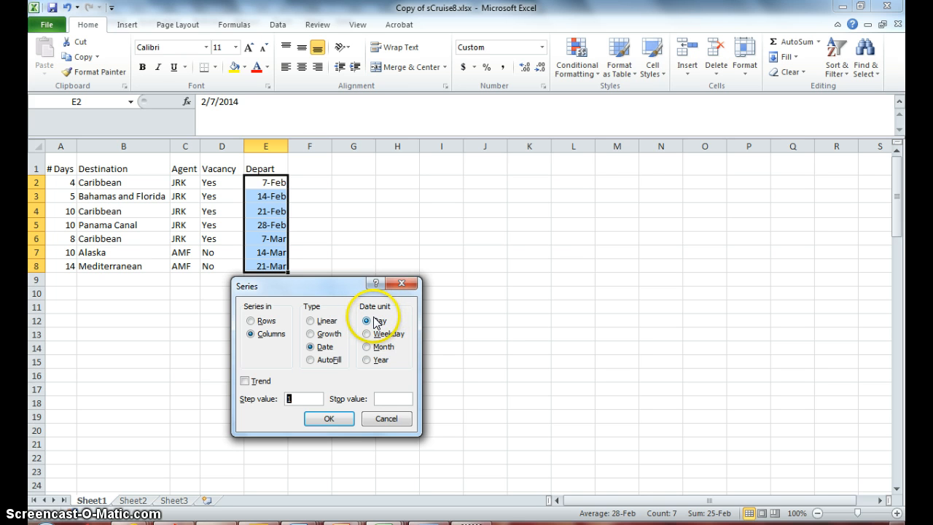
left_click(379, 419)
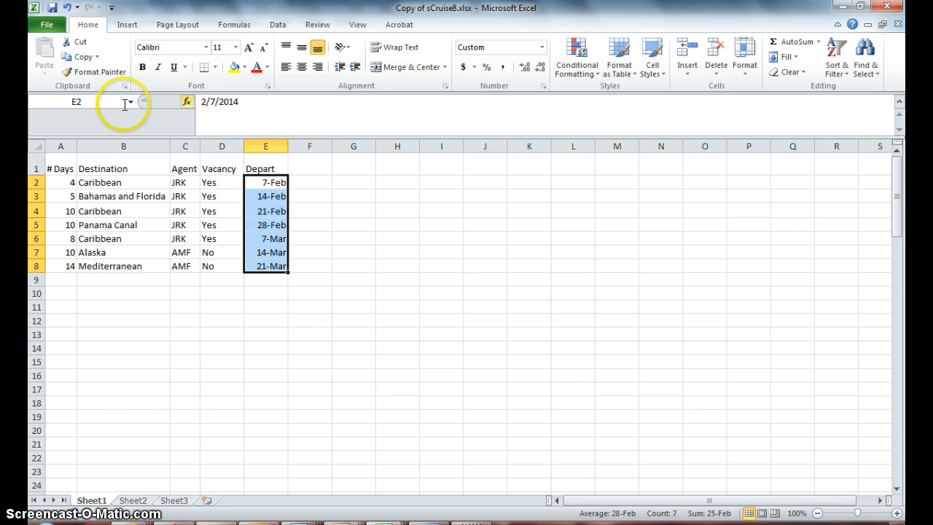
Step: Save the workbook with the completed Depart column
left_click(53, 9)
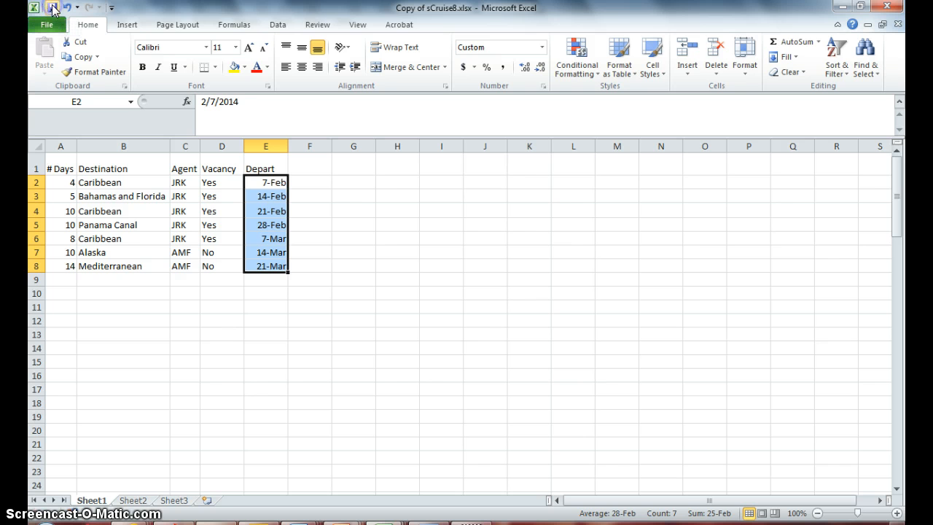